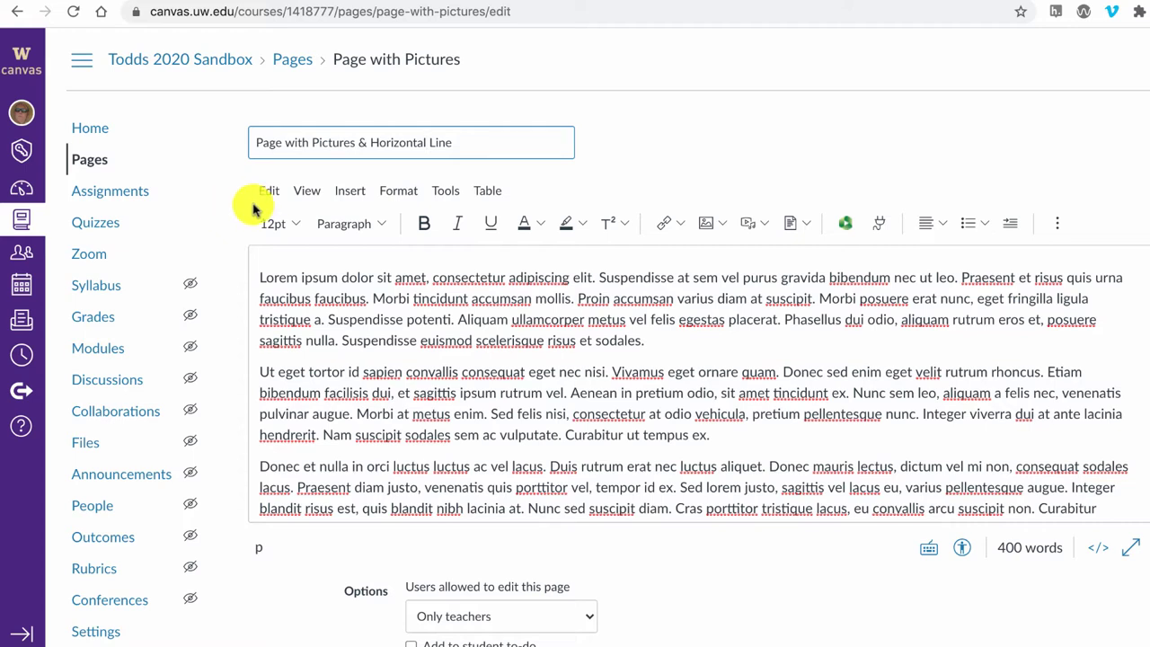
# Go to the Pixabay tab and scroll down to the free-photo grid showing the forest trail
pyautogui.click(368, 3)
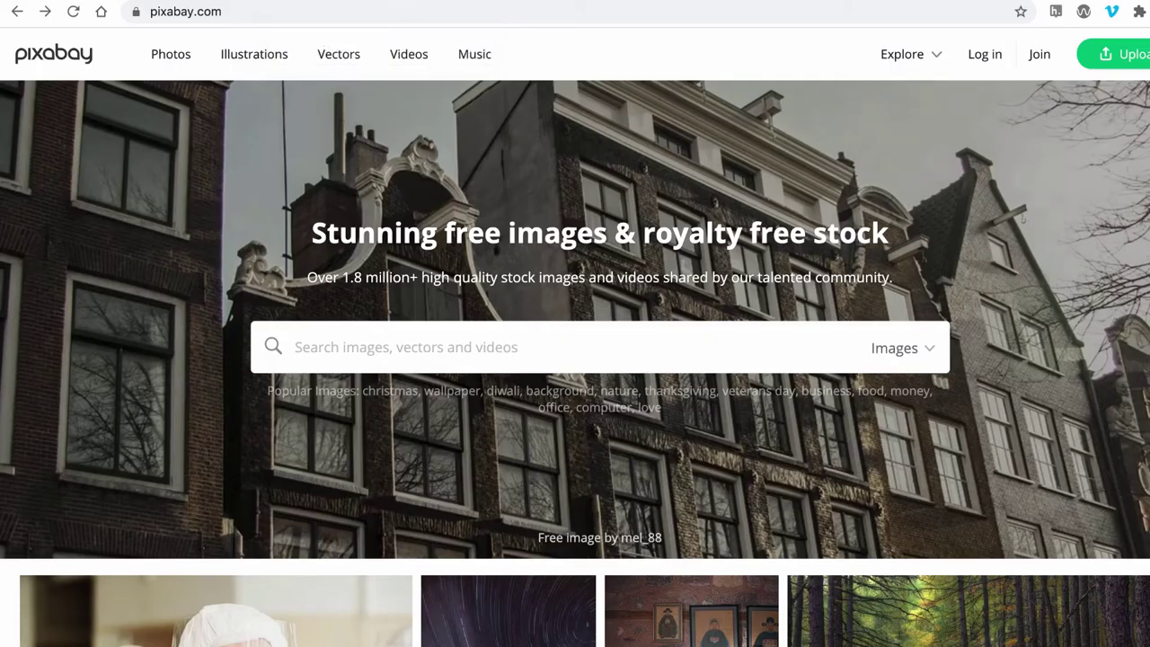
pyautogui.scroll(-4, 1018, 299)
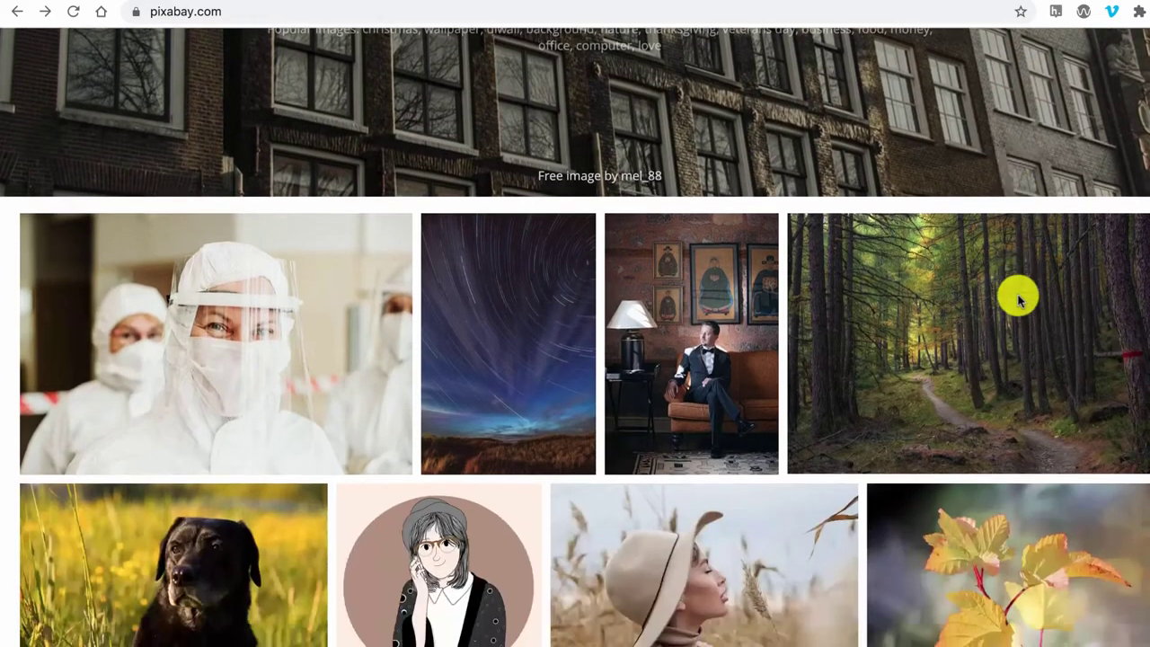
pyautogui.scroll(-1, 1018, 300)
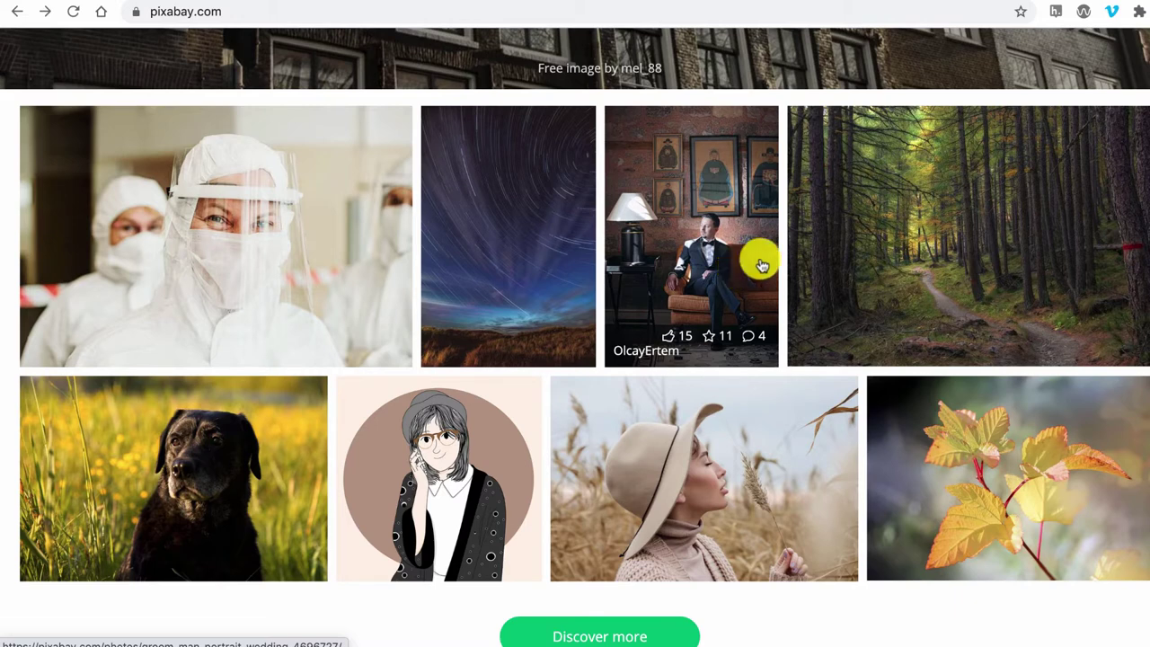
# Open the forest-trail photo's page and read its Pixabay License terms
pyautogui.click(943, 216)
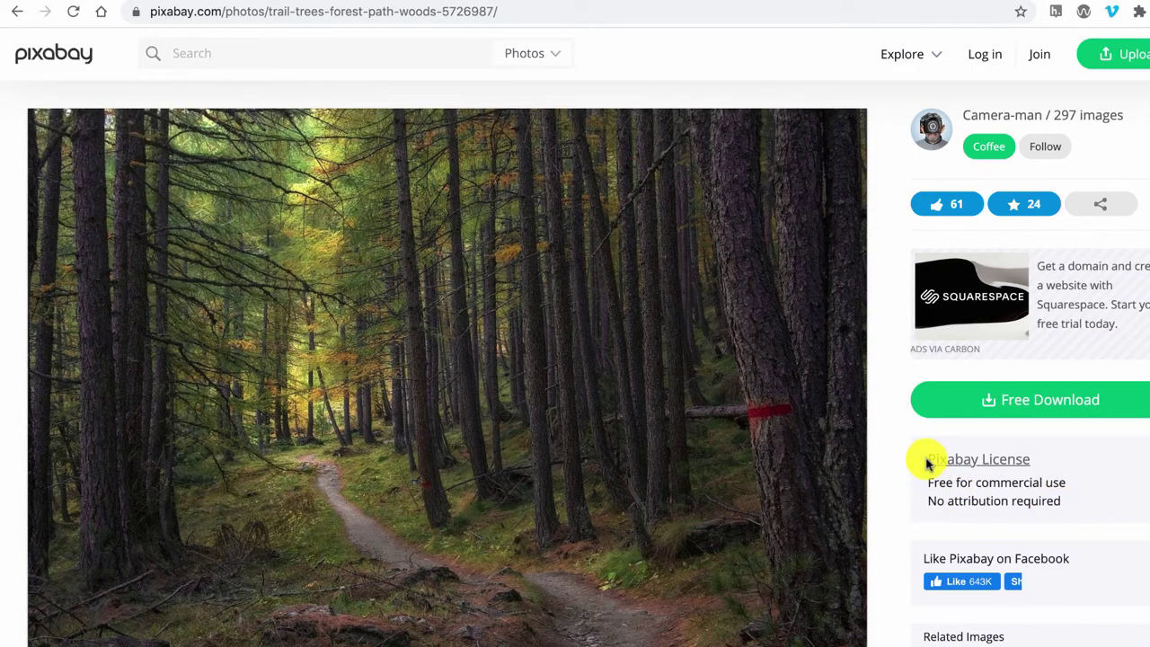
pyautogui.moveTo(920, 458); pyautogui.dragTo(1117, 503)
pyautogui.click(1115, 504)
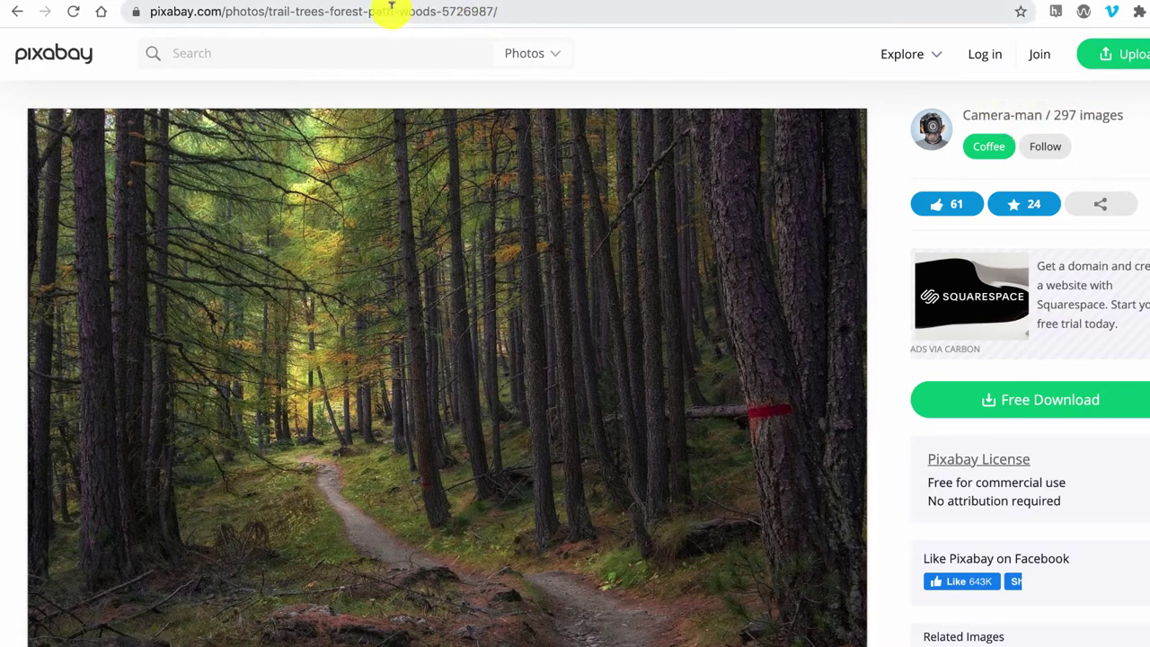
# Copy the forest-trail photo page's web address from the address bar
pyautogui.click(439, 11)
pyautogui.rightClick(460, 11)
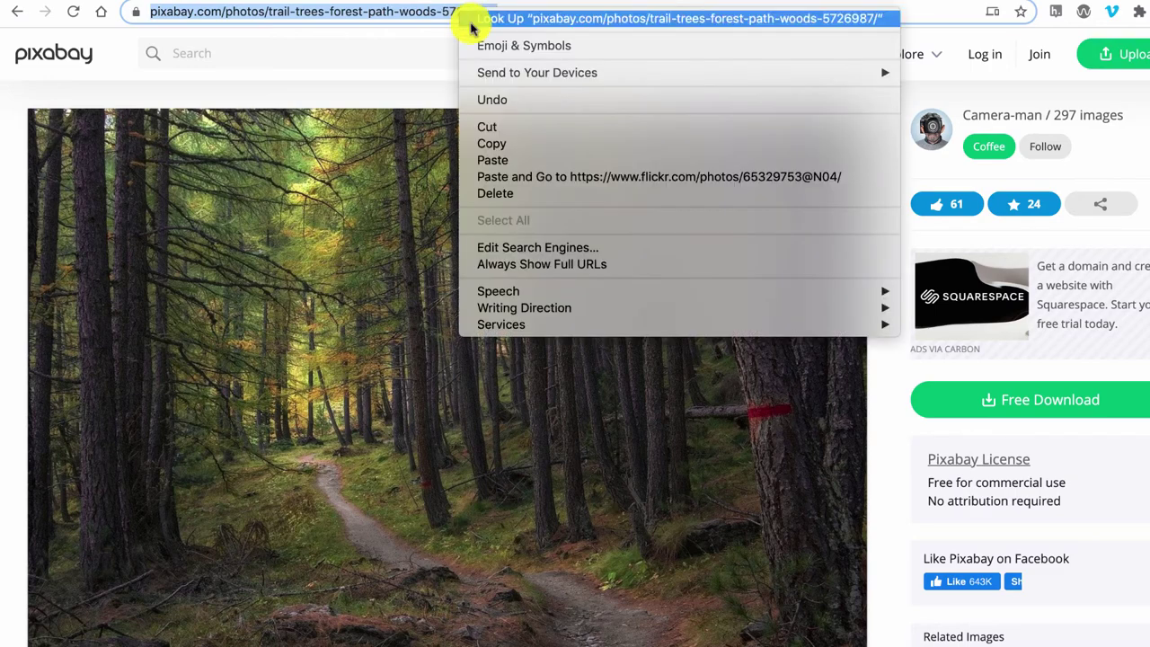
pyautogui.click(509, 143)
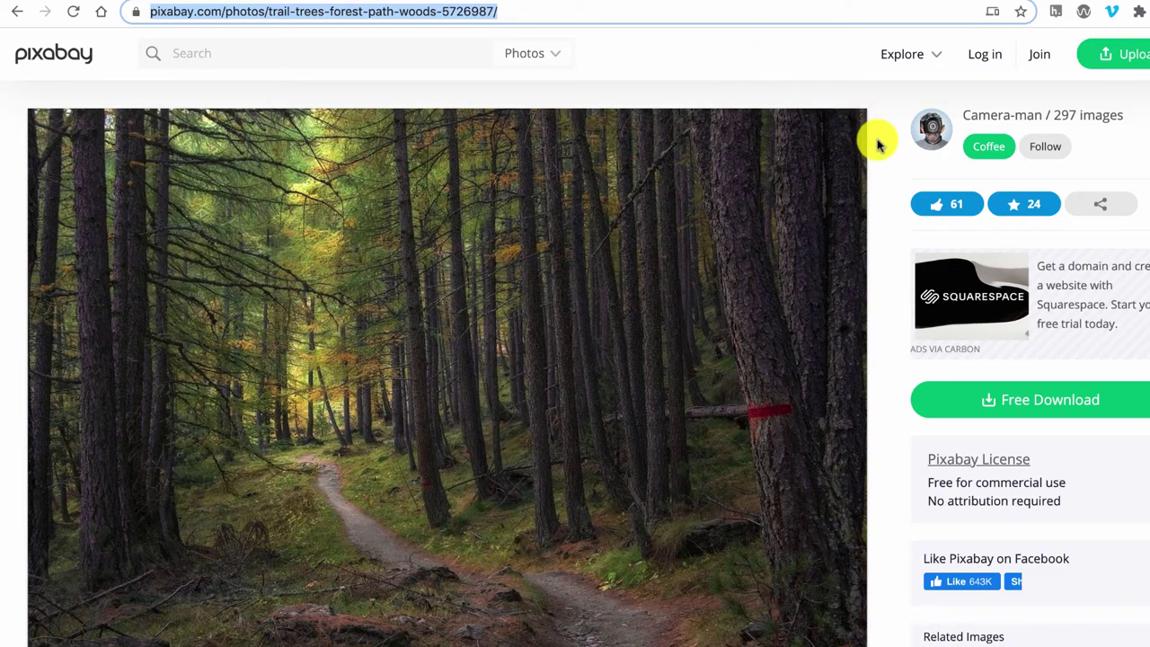
pyautogui.scroll(-1, 879, 146)
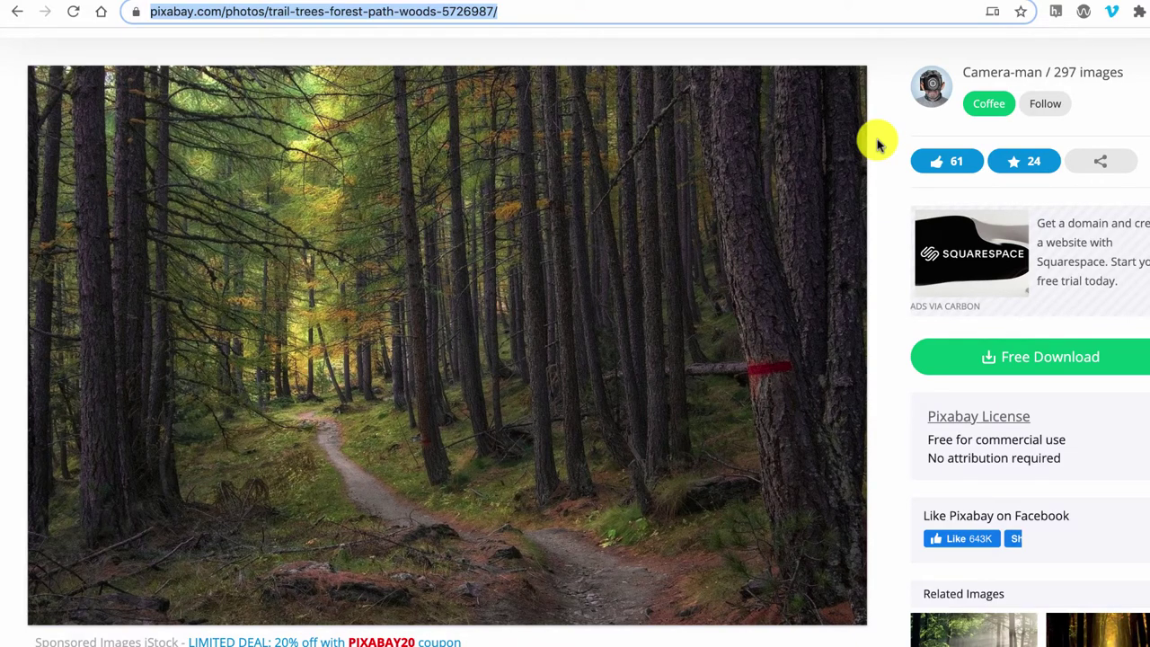
# Screenshot a wide banner-shaped strip across the middle of the forest photo with Cmd+Shift+4
pyautogui.press('super+shift+4')
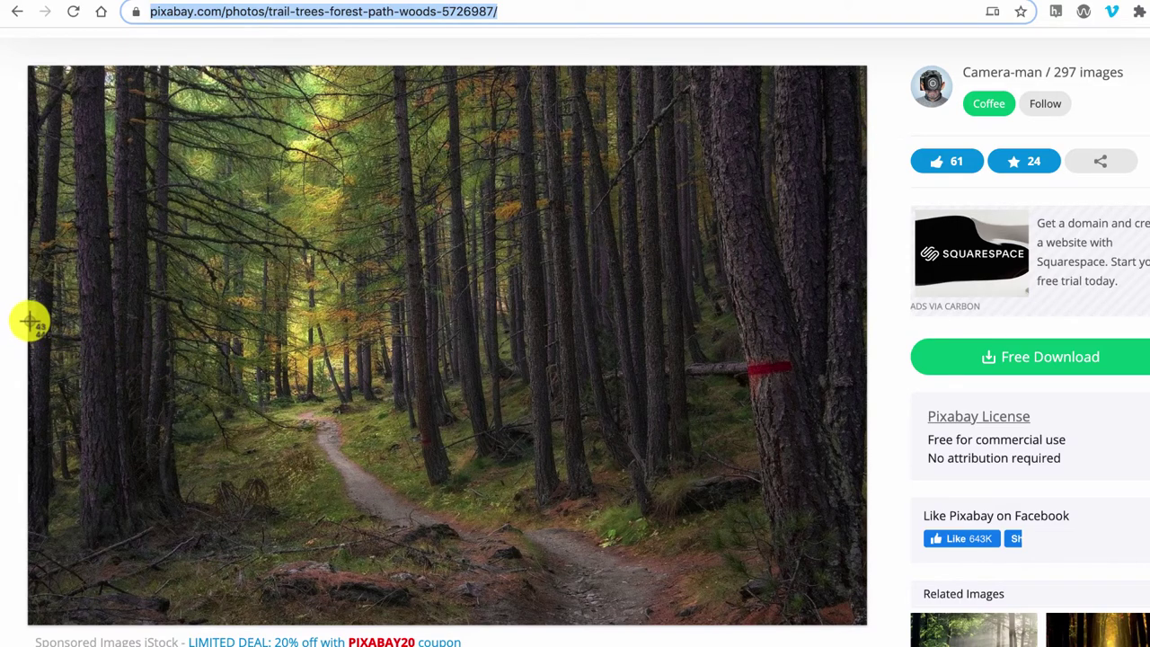
pyautogui.moveTo(31, 323); pyautogui.dragTo(861, 514)
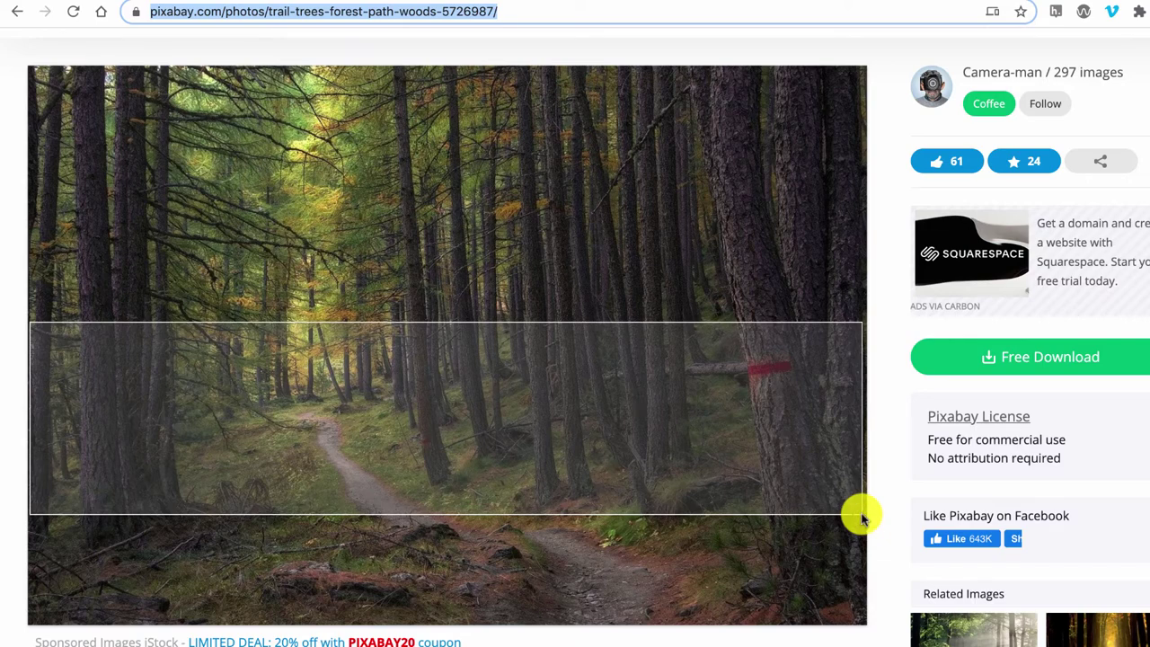
pyautogui.moveTo(862, 513); pyautogui.dragTo(861, 513)
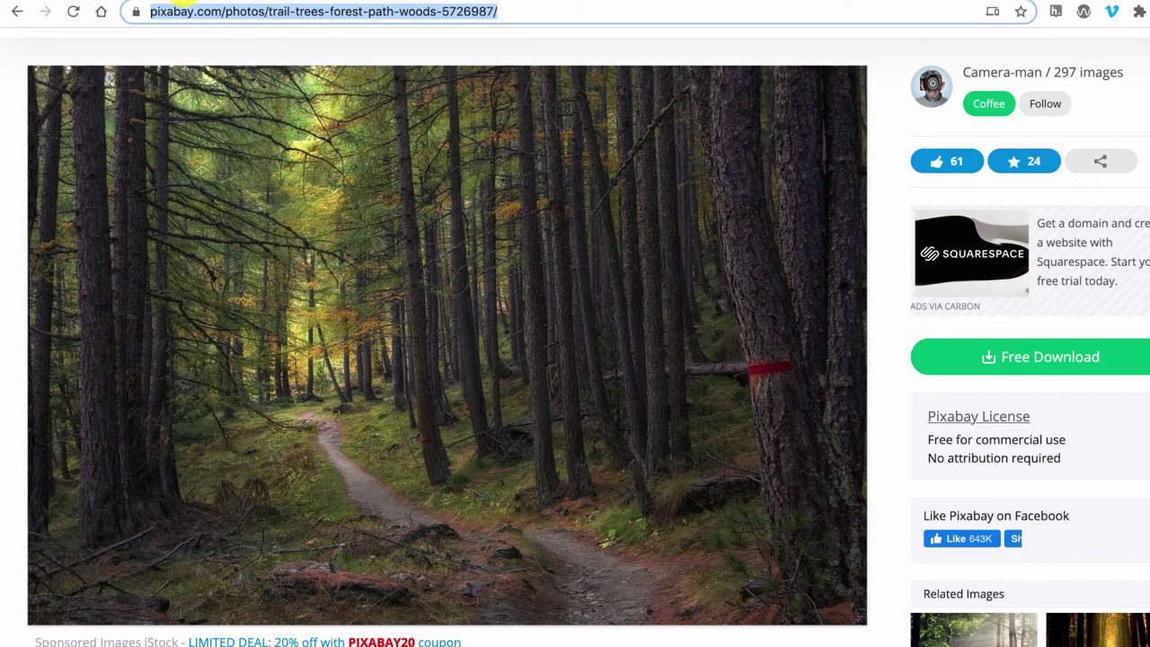
# Back in the Canvas editor, add an empty line above the first Lorem ipsum paragraph
pyautogui.click(196, 5)
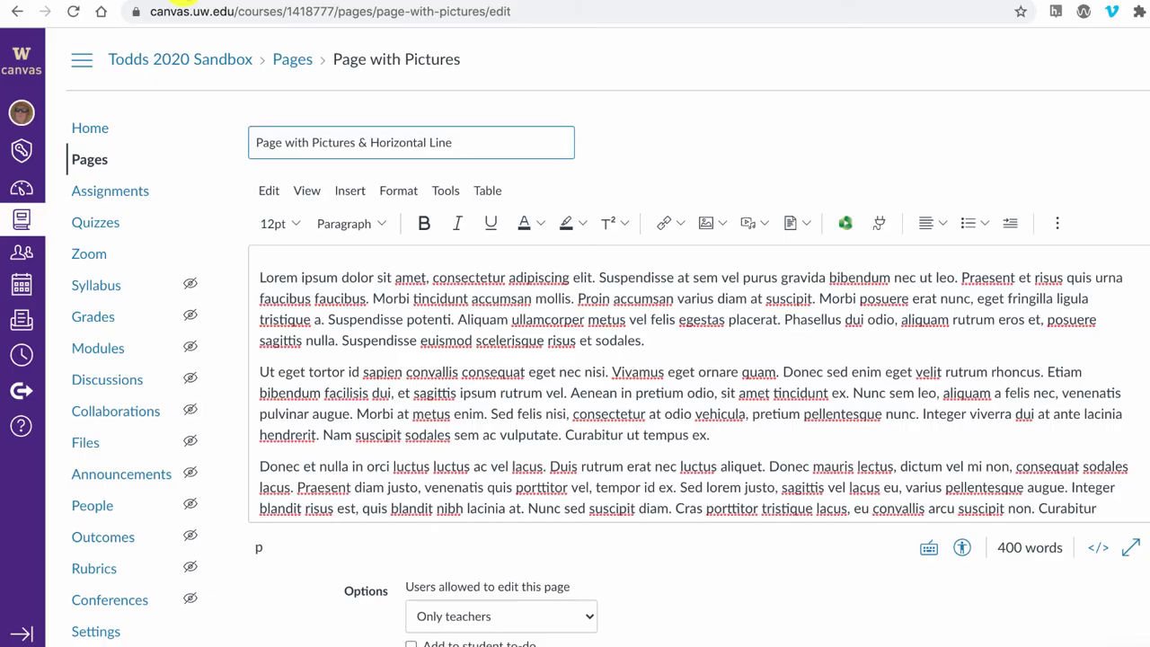
pyautogui.click(260, 277)
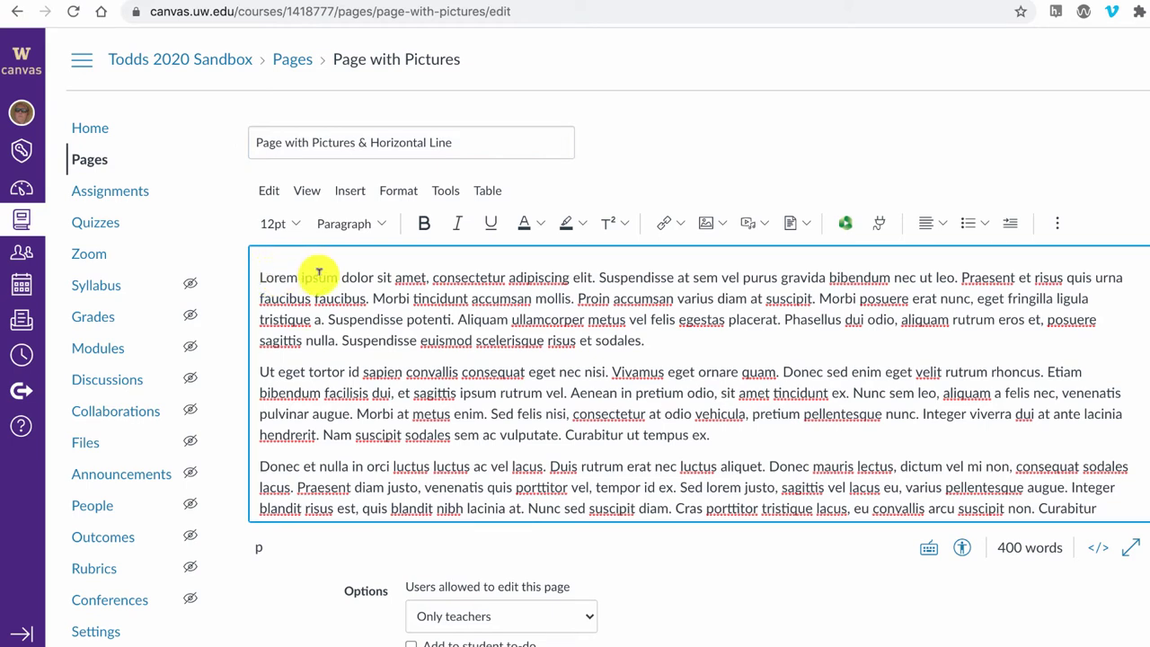
pyautogui.press('Return')
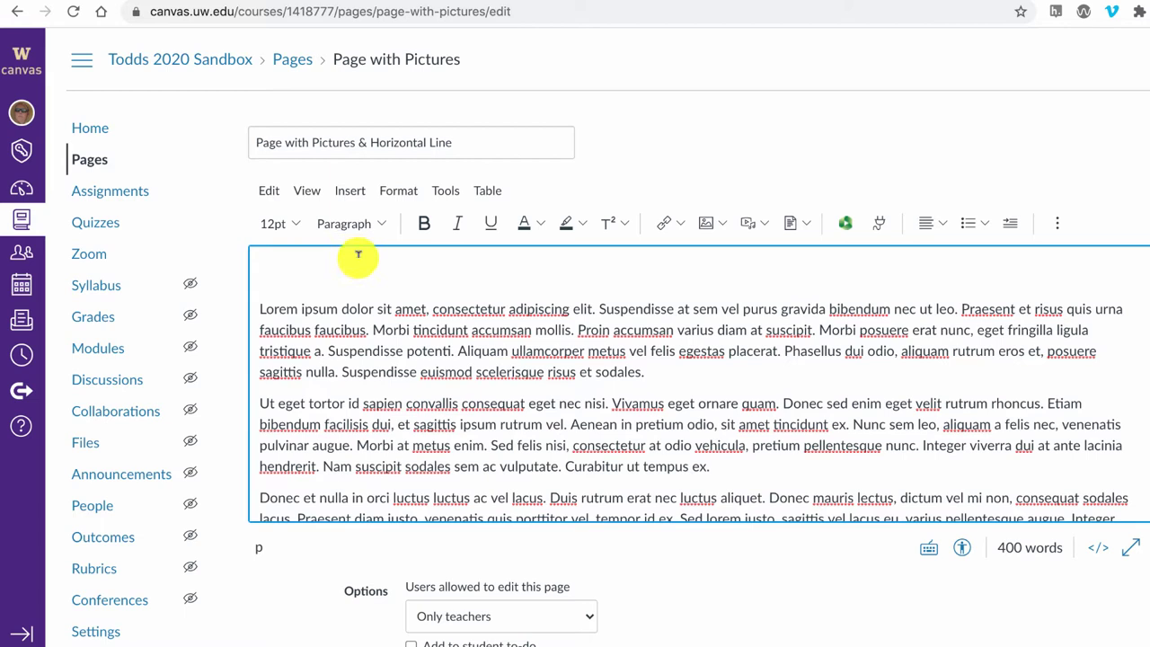
# Upload the latest Desktop screenshot through the image upload dialog
pyautogui.click(353, 196)
pyautogui.moveTo(387, 250)
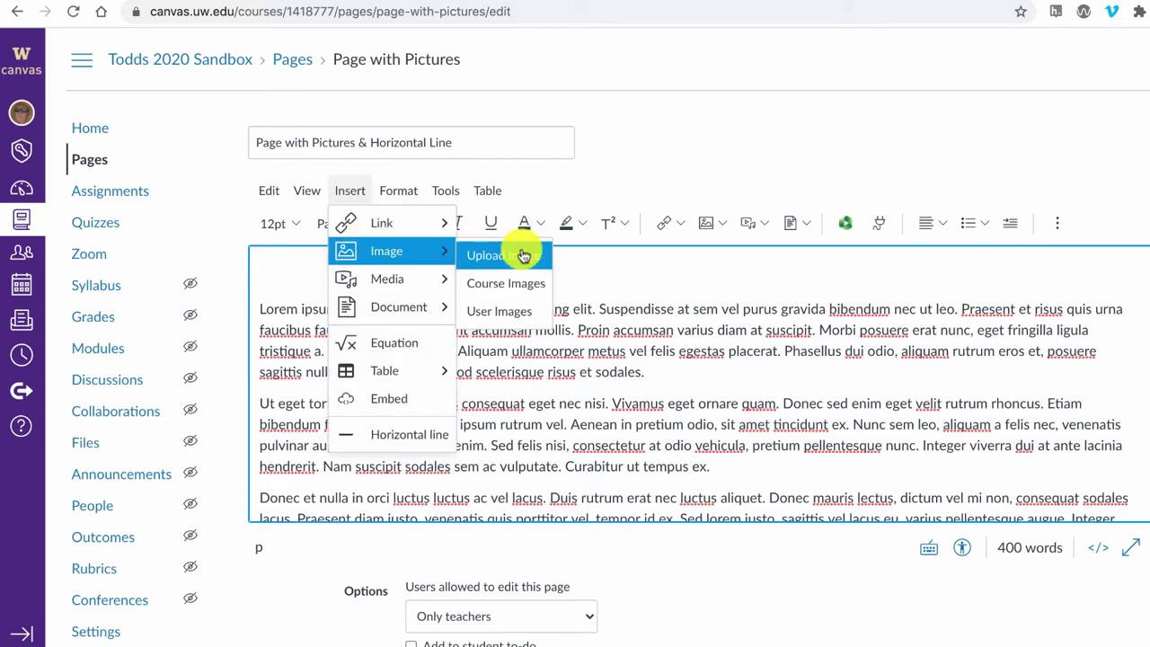
pyautogui.click(728, 220)
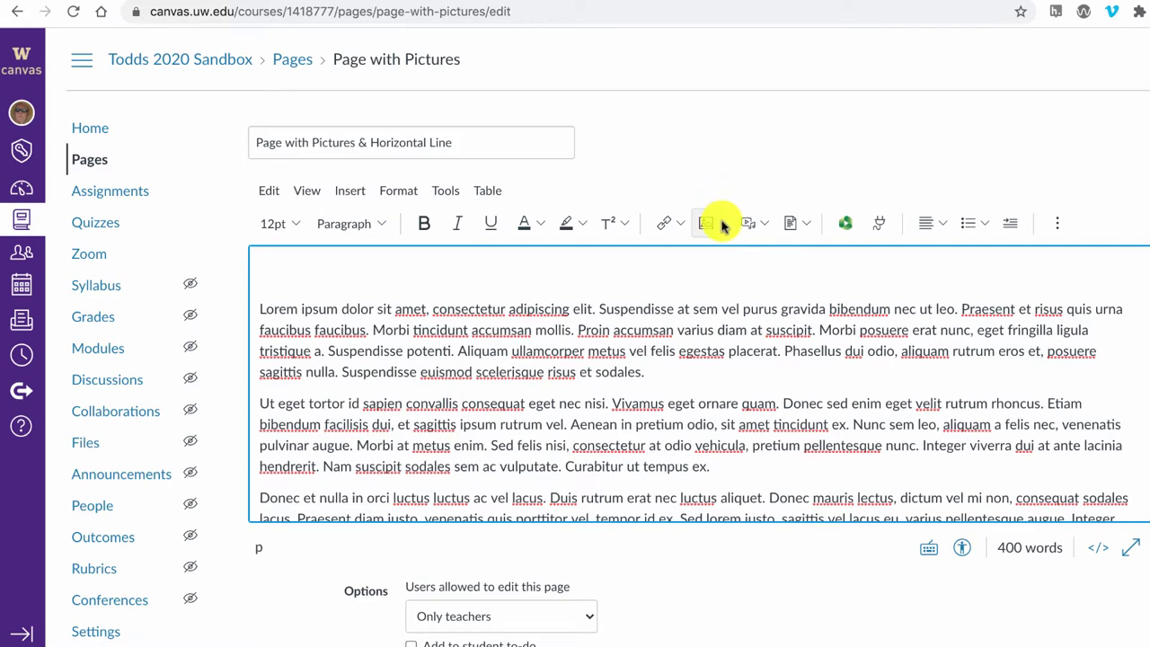
pyautogui.click(724, 223)
pyautogui.click(728, 256)
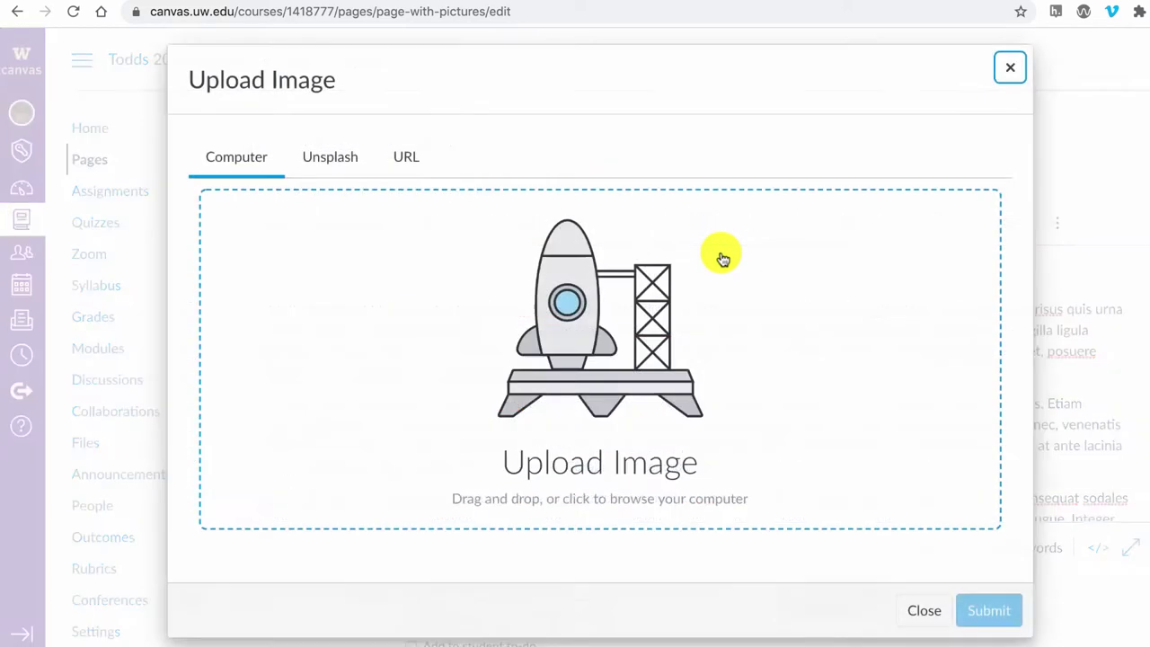
pyautogui.click(602, 320)
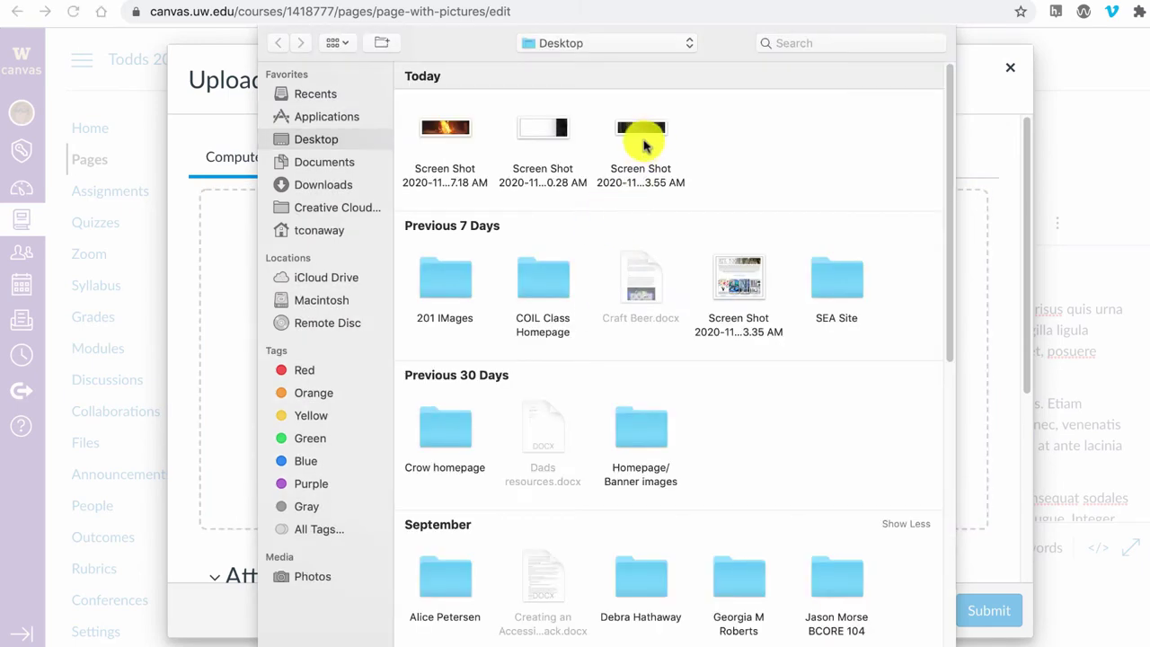
pyautogui.click(640, 130)
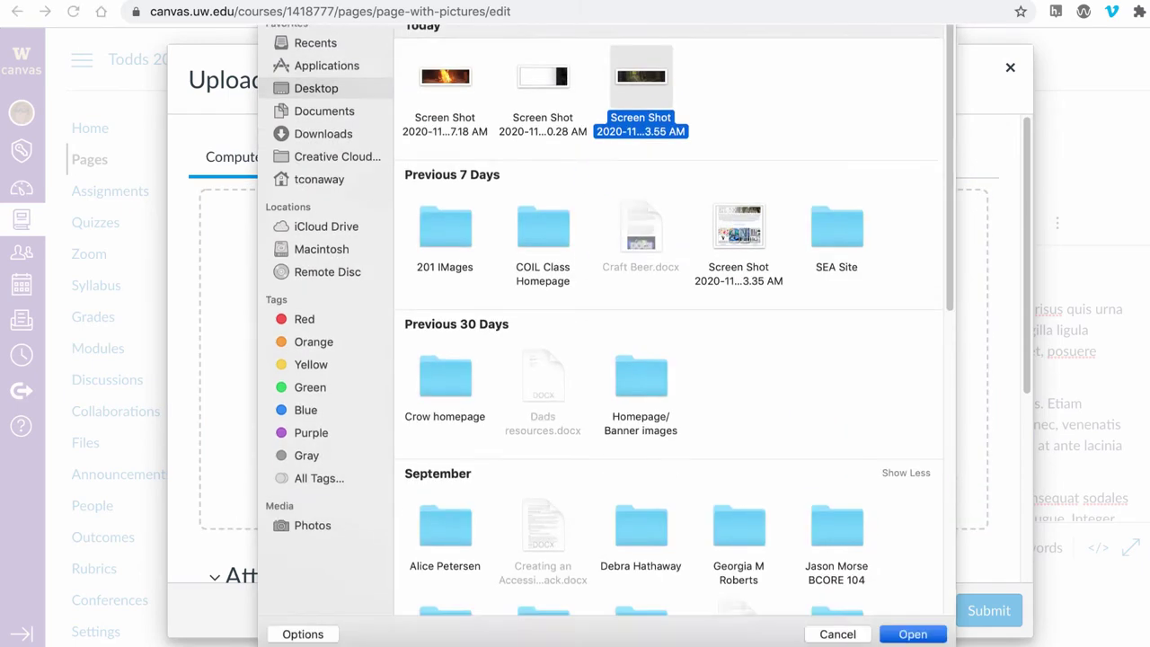
pyautogui.click(910, 631)
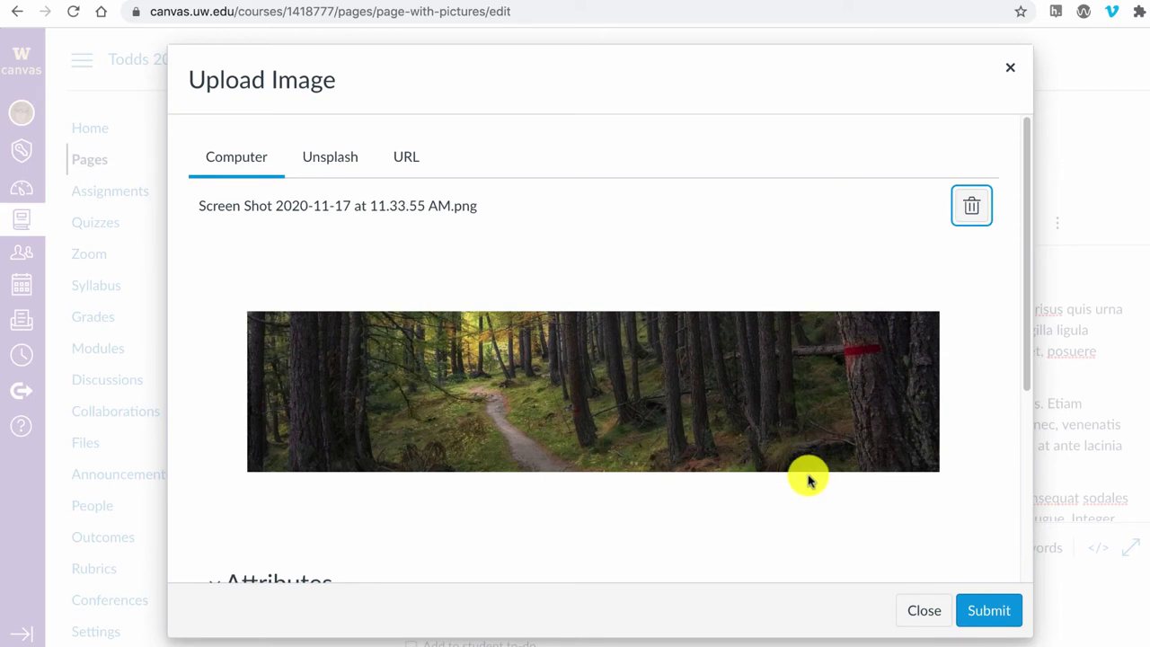
# Mark the forest banner as a decorative image and embed it at the top
pyautogui.scroll(-1, 807, 480)
pyautogui.scroll(-2, 808, 476)
pyautogui.scroll(-2, 808, 473)
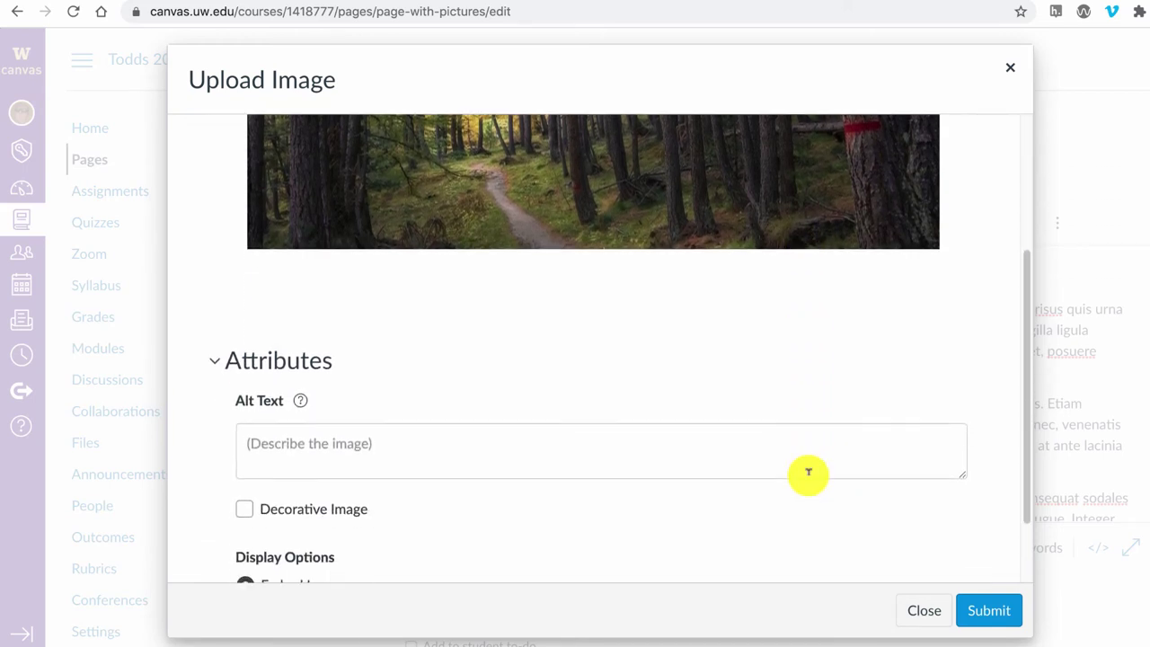
pyautogui.scroll(-1, 808, 472)
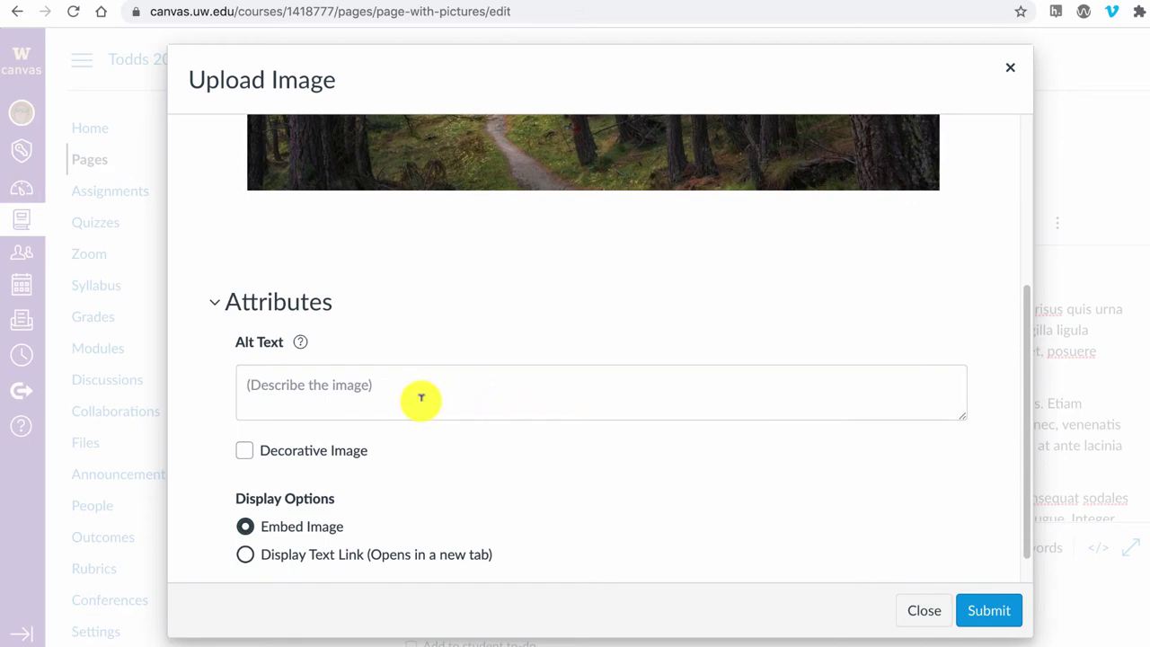
pyautogui.click(247, 452)
pyautogui.scroll(-1, 599, 482)
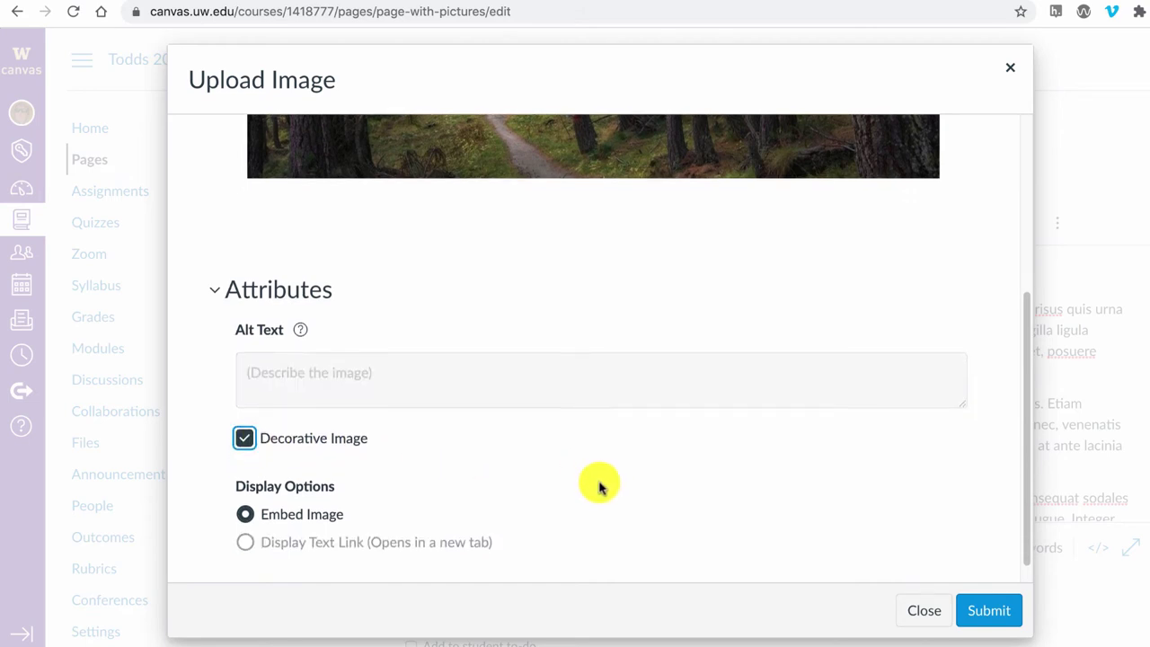
pyautogui.scroll(-1, 719, 517)
pyautogui.click(993, 615)
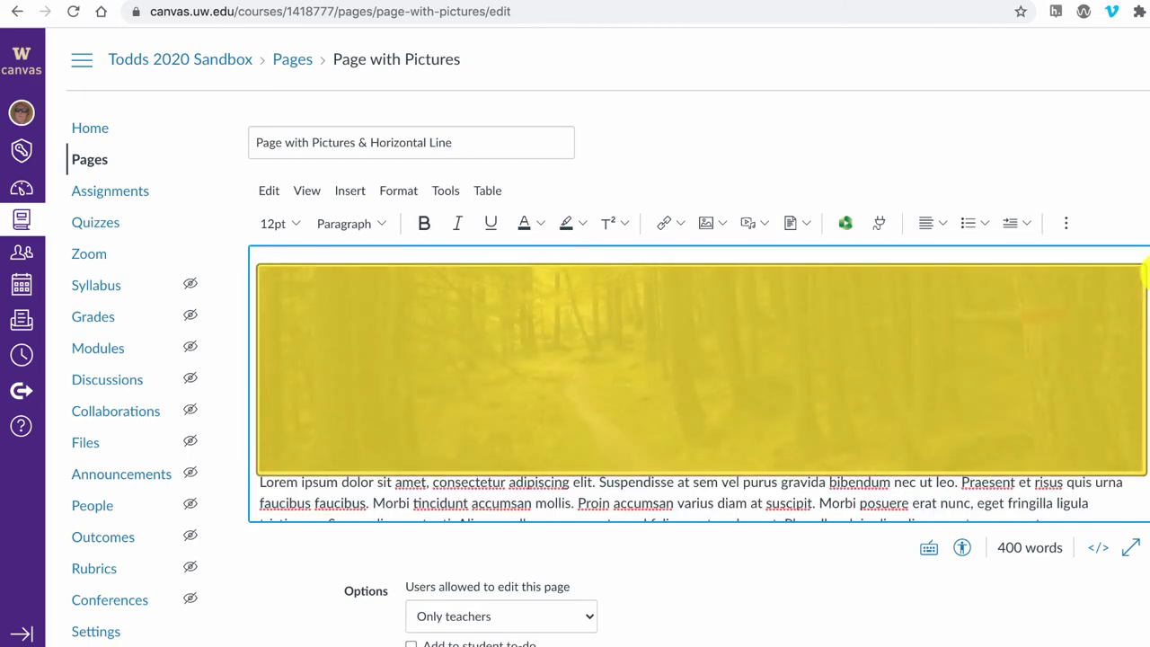
# Split the paragraph after 'egestas a.' so the Suspendisse sentence starts its own paragraph
pyautogui.scroll(-2, 1147, 270)
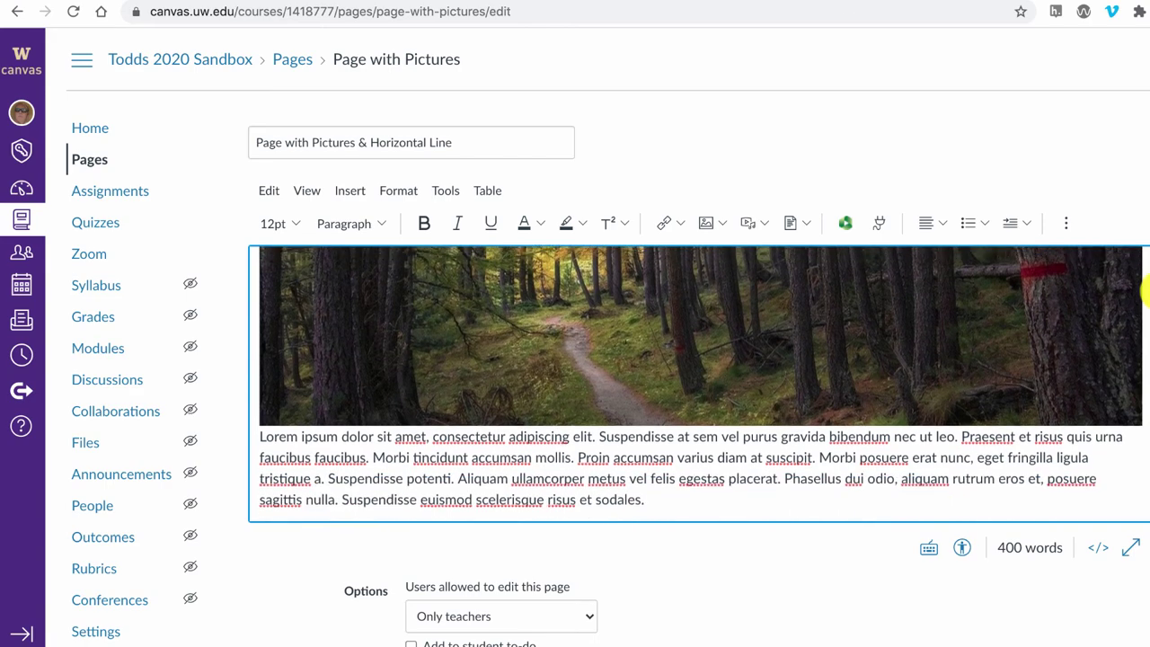
pyautogui.scroll(2, 1147, 274)
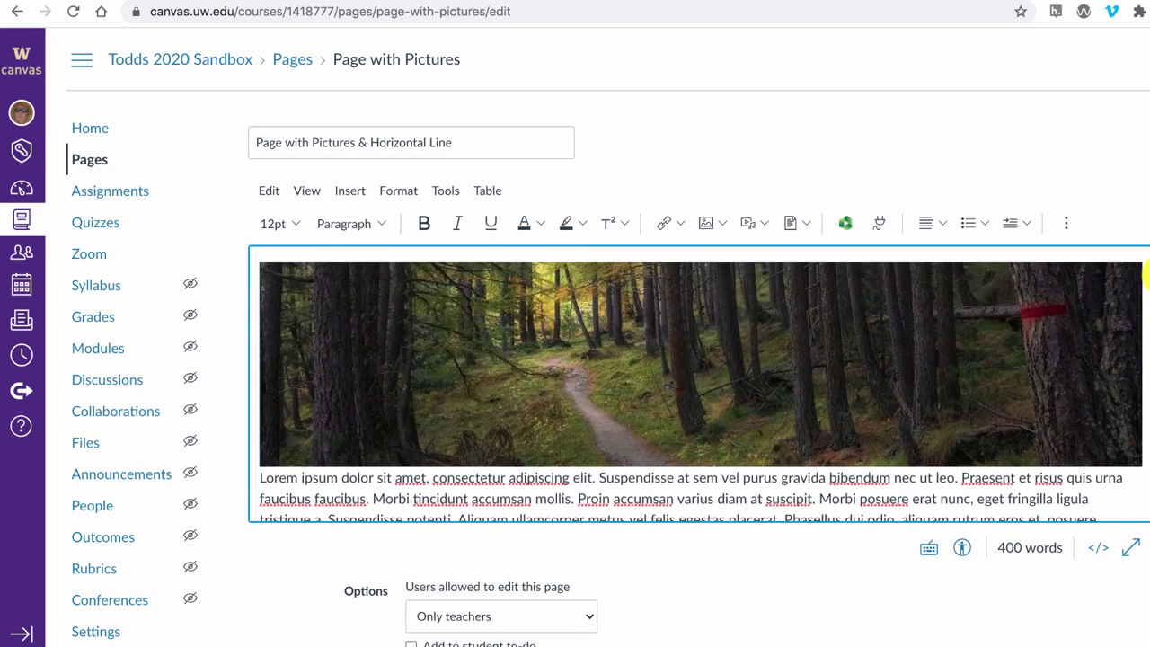
pyautogui.scroll(-5, 1147, 287)
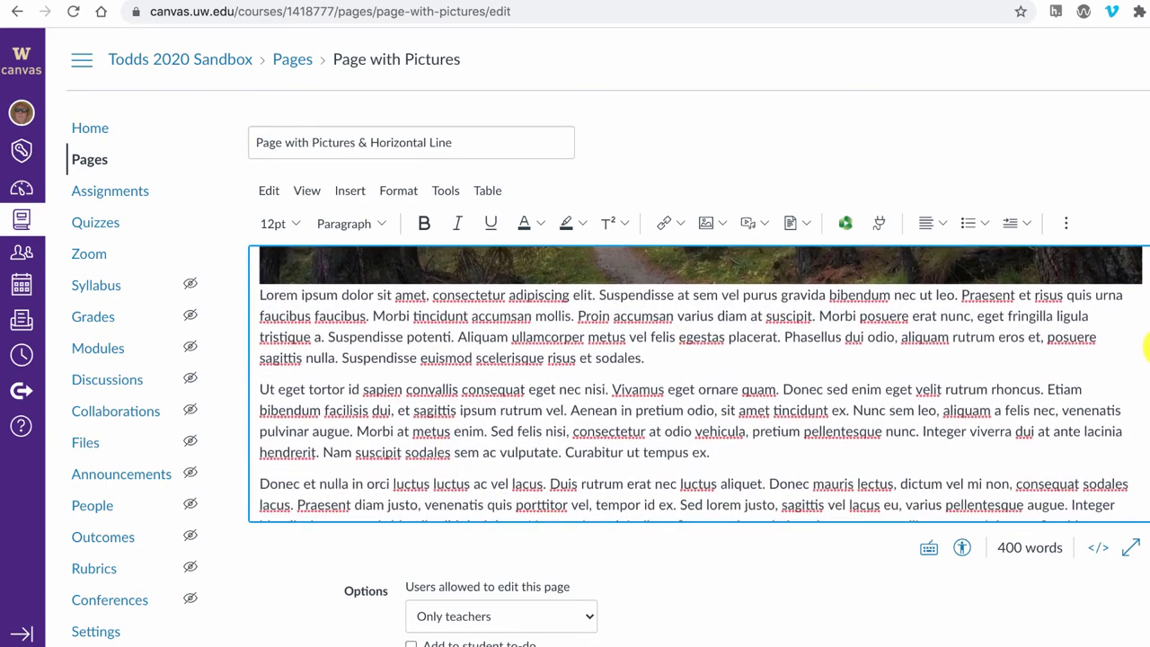
pyautogui.scroll(-1, 1147, 346)
pyautogui.click(1147, 359)
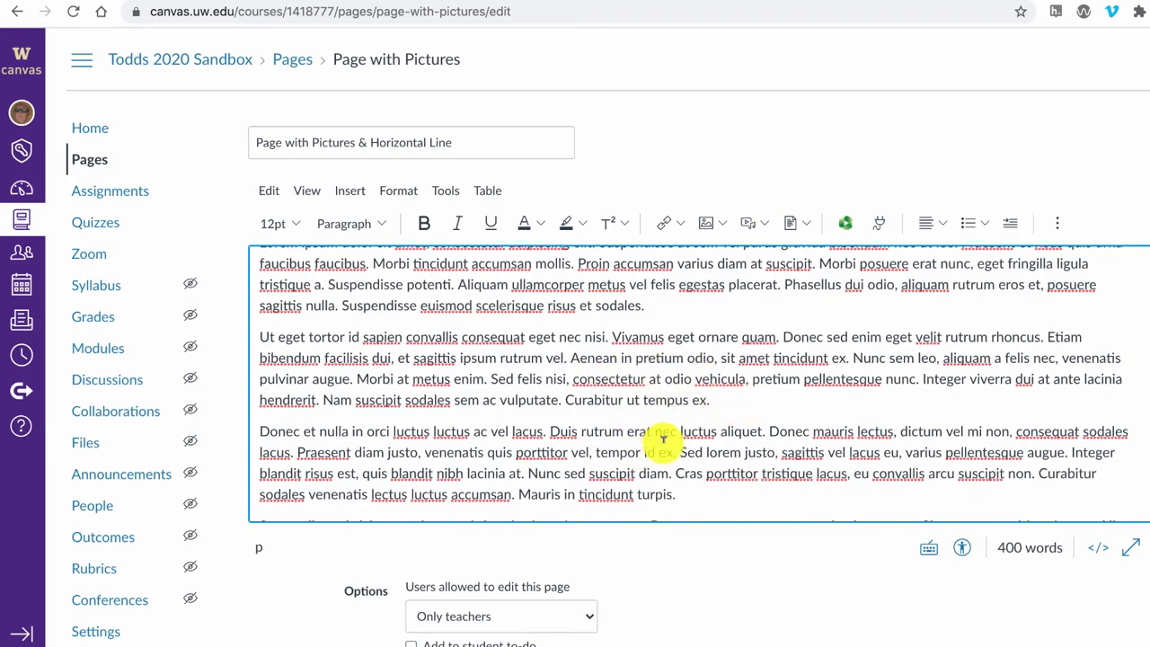
pyautogui.scroll(-2, 661, 432)
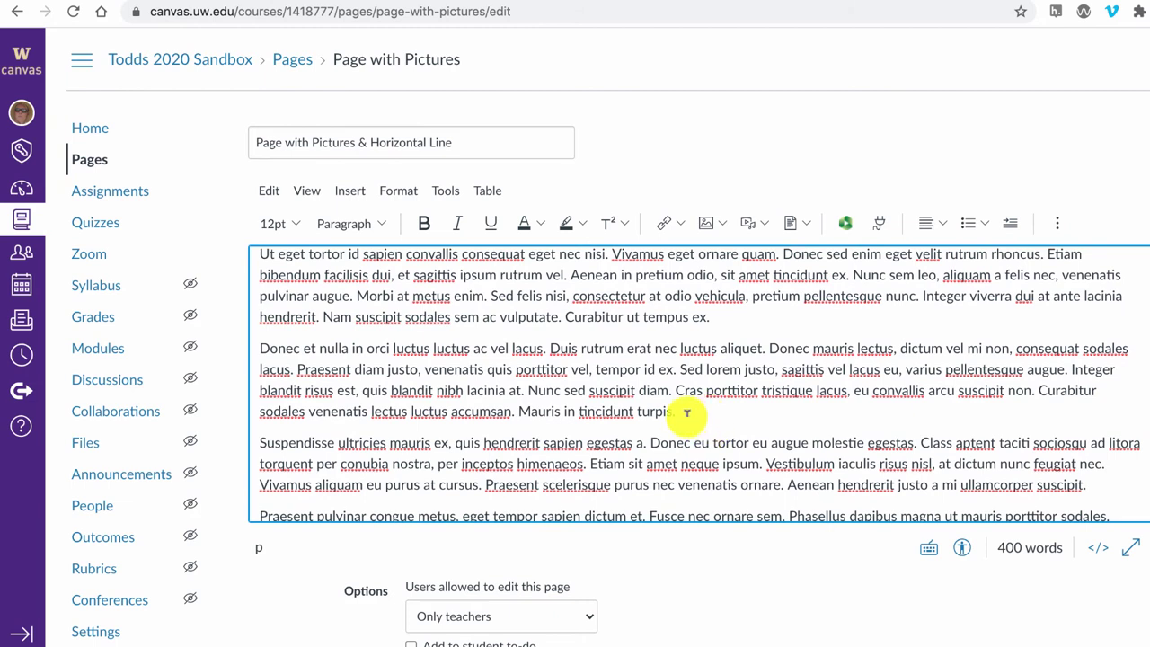
pyautogui.click(649, 442)
pyautogui.press('Return')
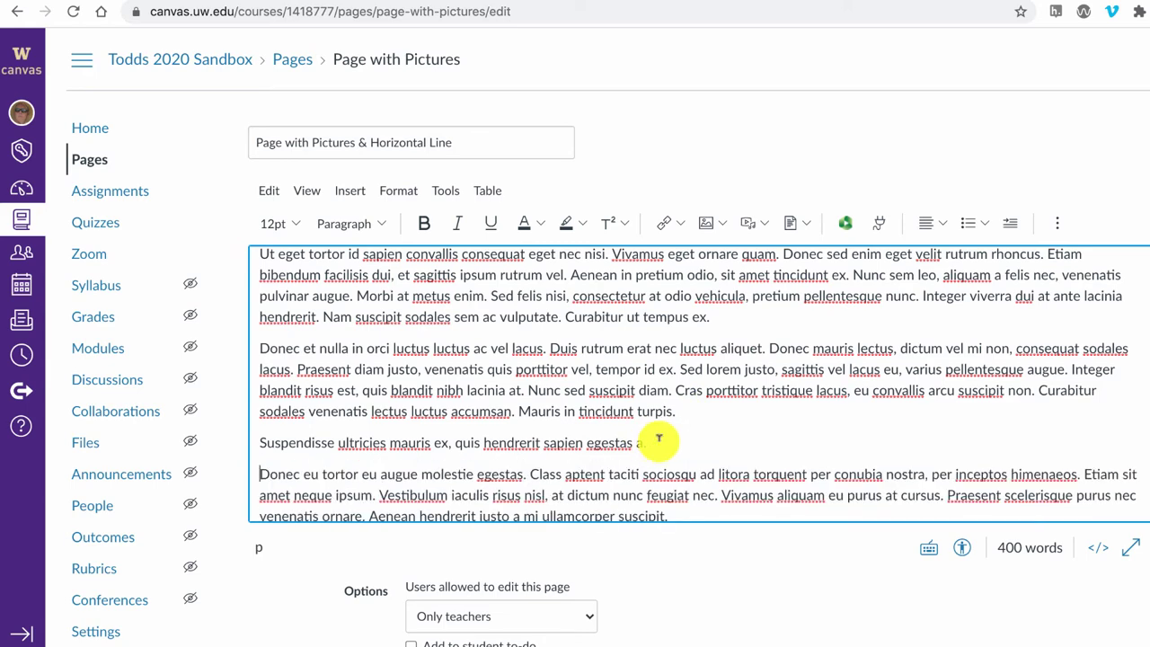
# Revert the Suspendisse line from Heading 3 to Paragraph and add an empty line after 'turpis.'
pyautogui.moveTo(658, 437); pyautogui.dragTo(259, 429)
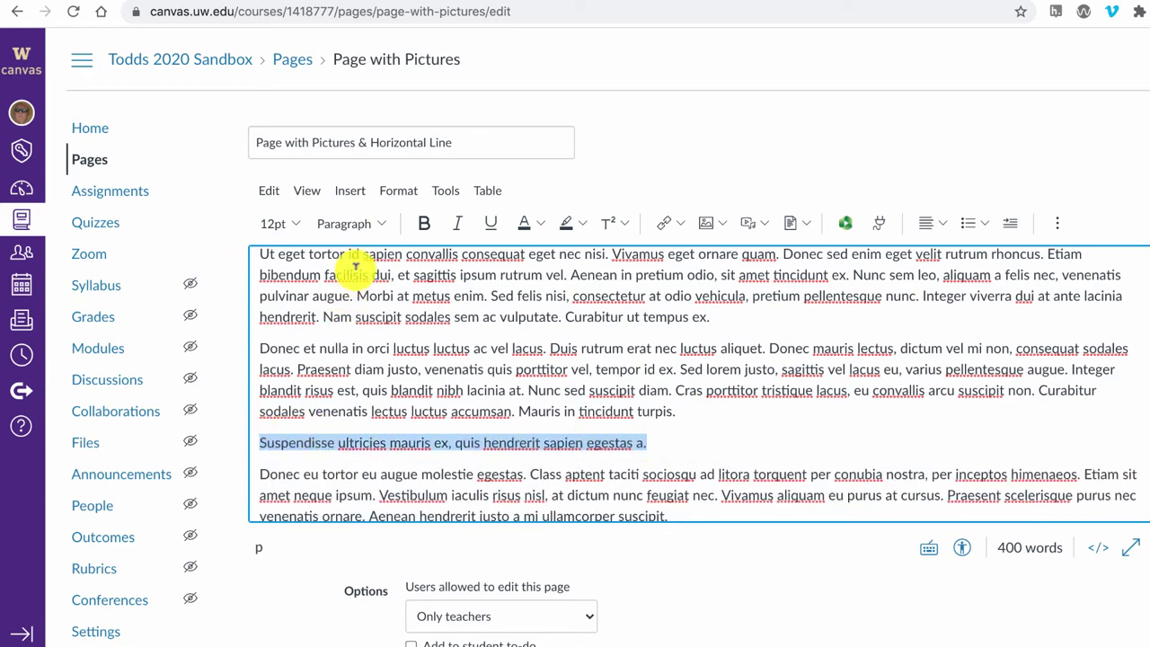
pyautogui.click(376, 224)
pyautogui.click(377, 286)
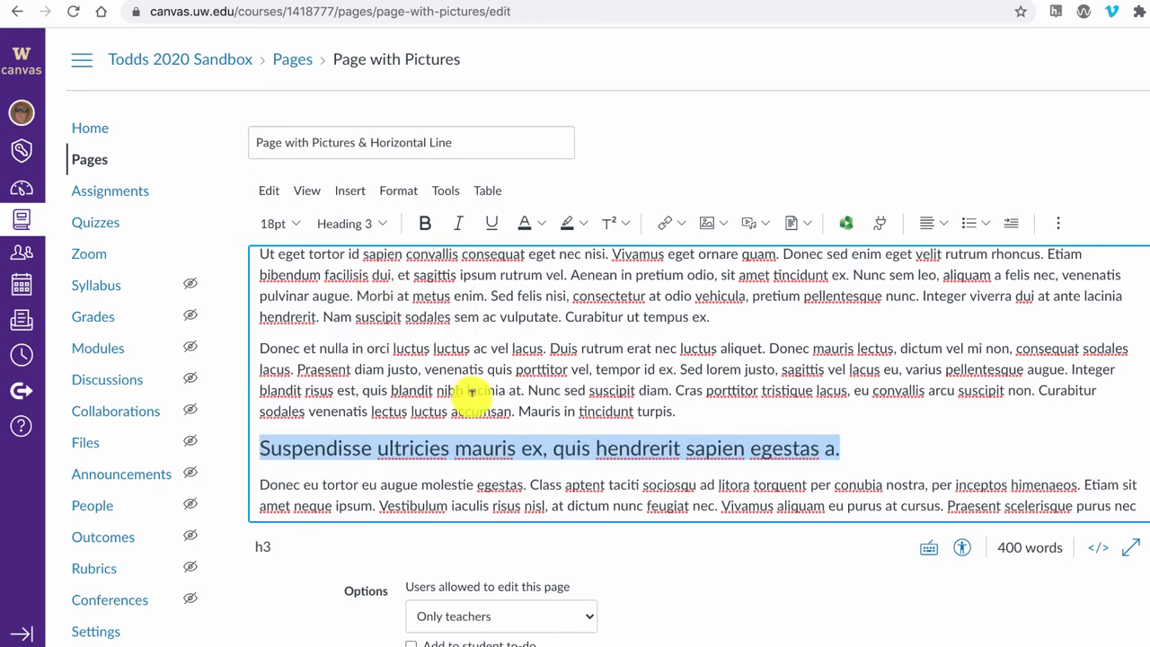
pyautogui.click(350, 224)
pyautogui.click(360, 368)
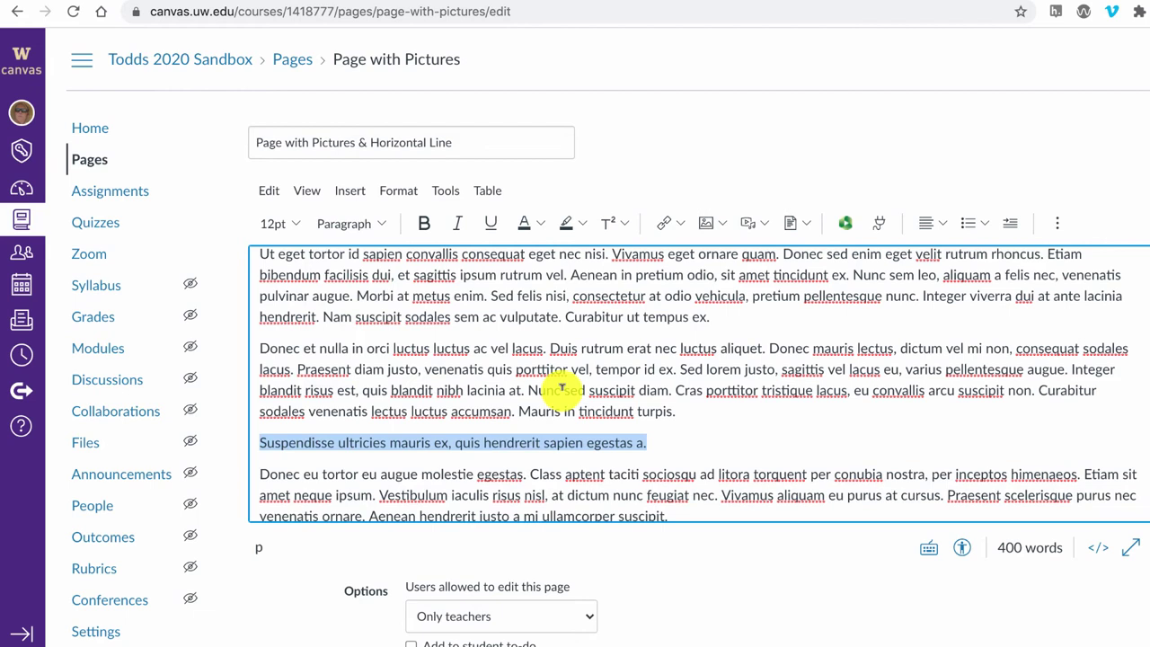
pyautogui.click(686, 410)
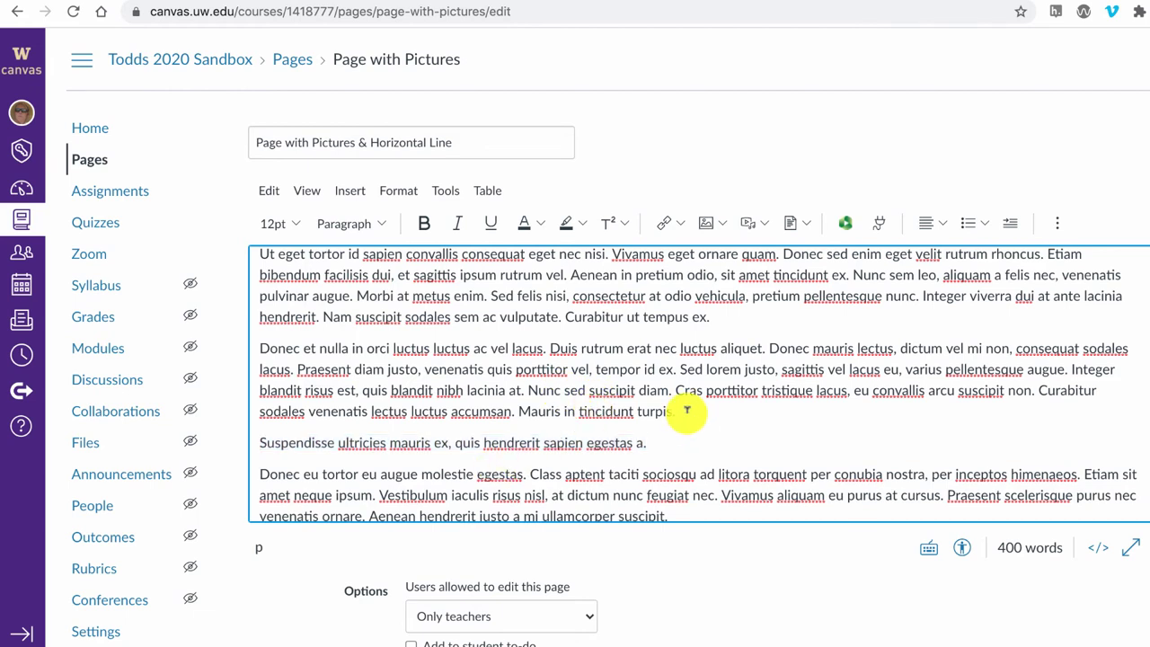
pyautogui.press('Return')
# Insert a horizontal line into the empty paragraph after 'turpis.'
pyautogui.click(352, 192)
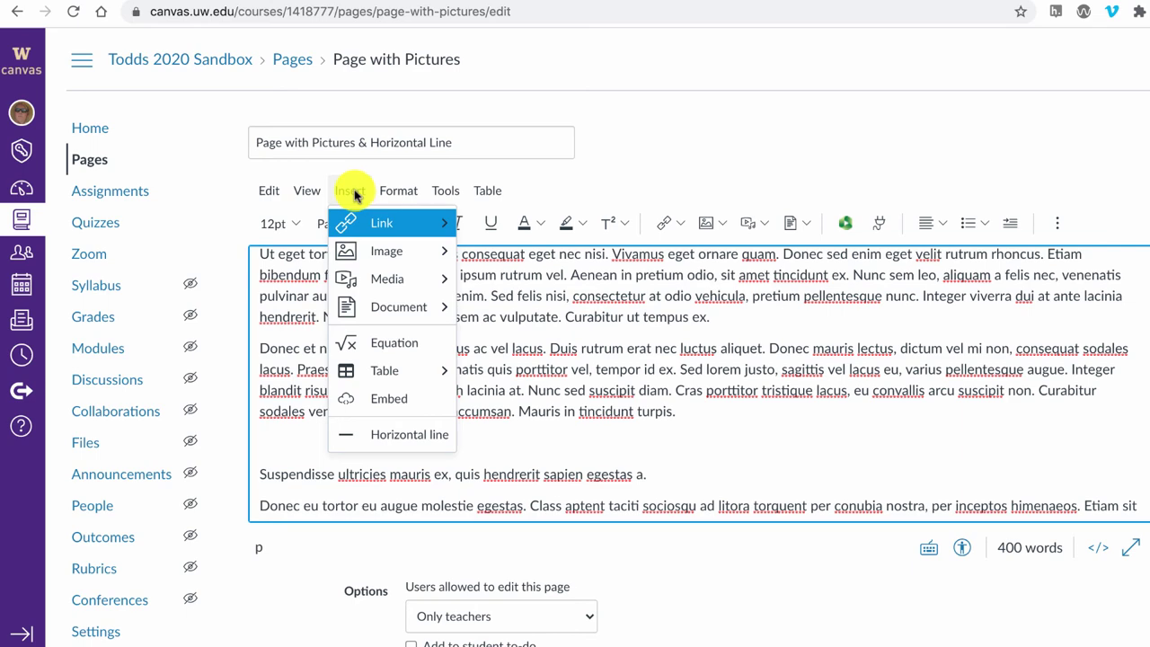
pyautogui.click(386, 438)
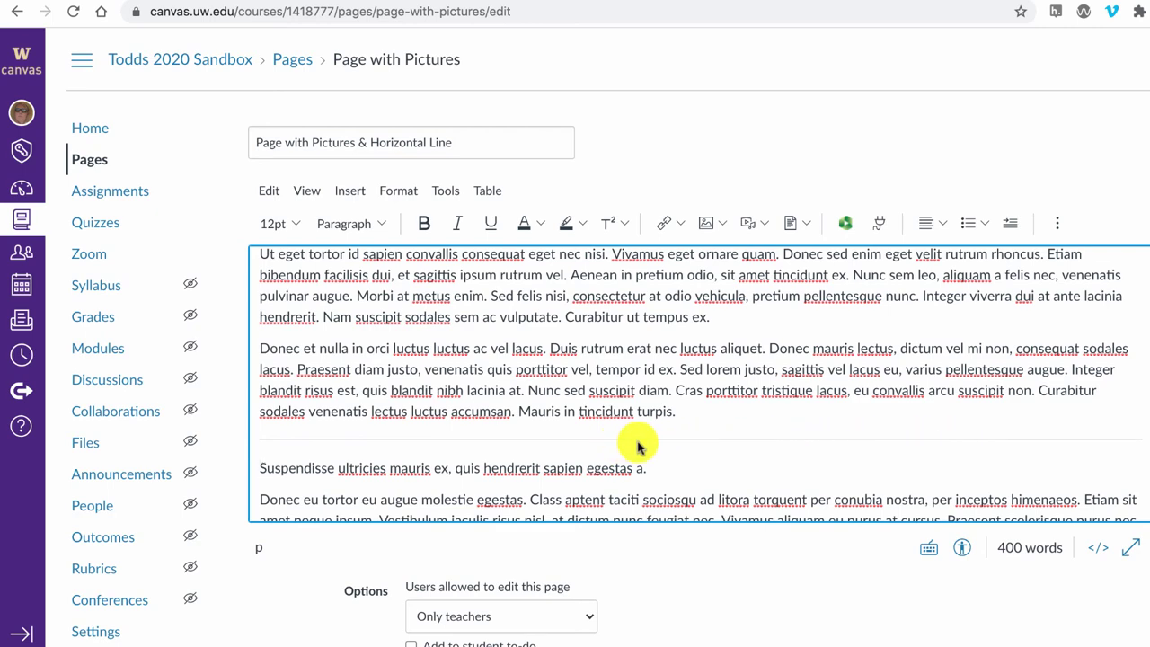
pyautogui.scroll(-2, 643, 447)
pyautogui.scroll(-2, 643, 446)
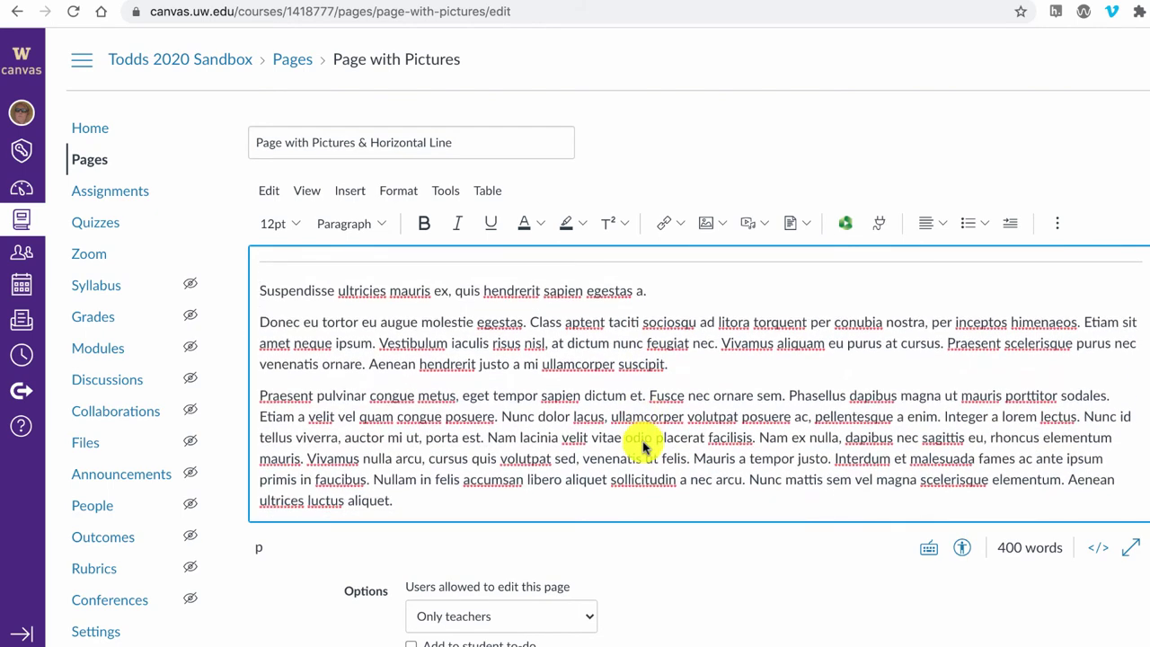
pyautogui.scroll(-2, 1082, 572)
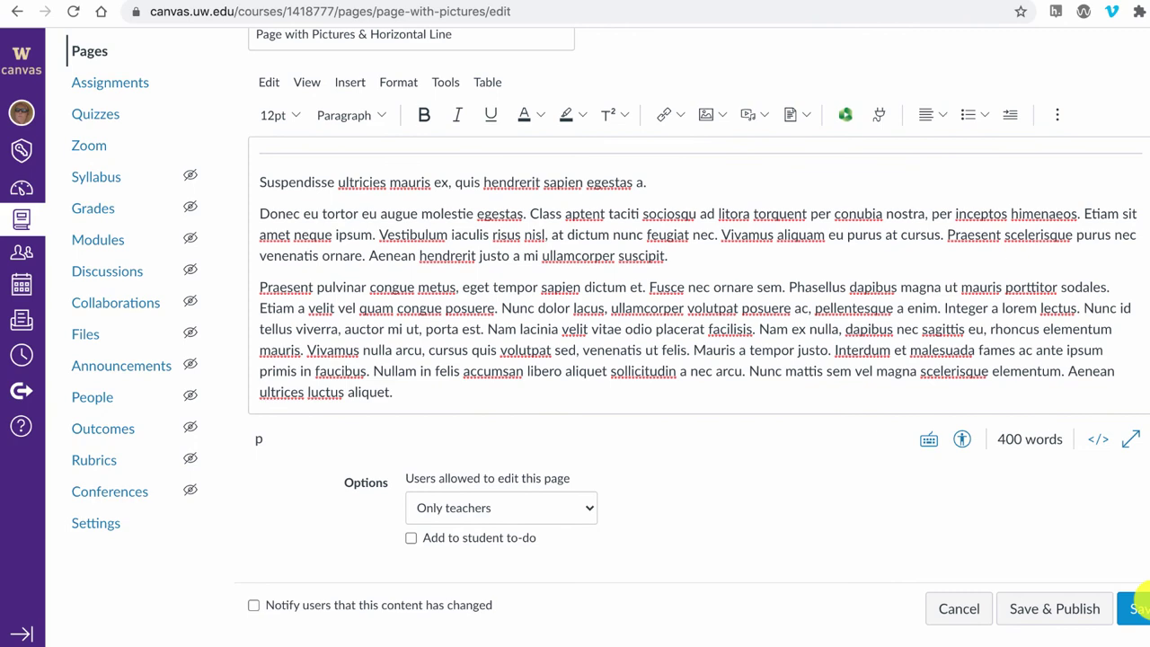
# Save the page and scroll the published view to check the banner and horizontal line
pyautogui.click(1139, 608)
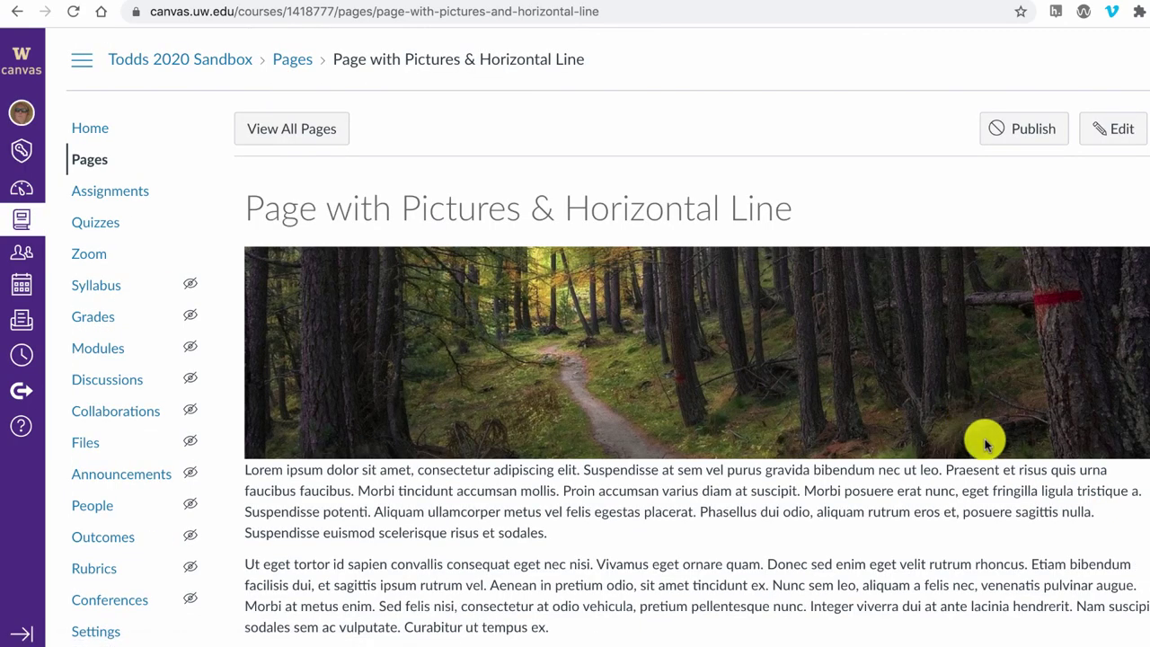
pyautogui.scroll(-1, 985, 442)
pyautogui.scroll(-2, 984, 440)
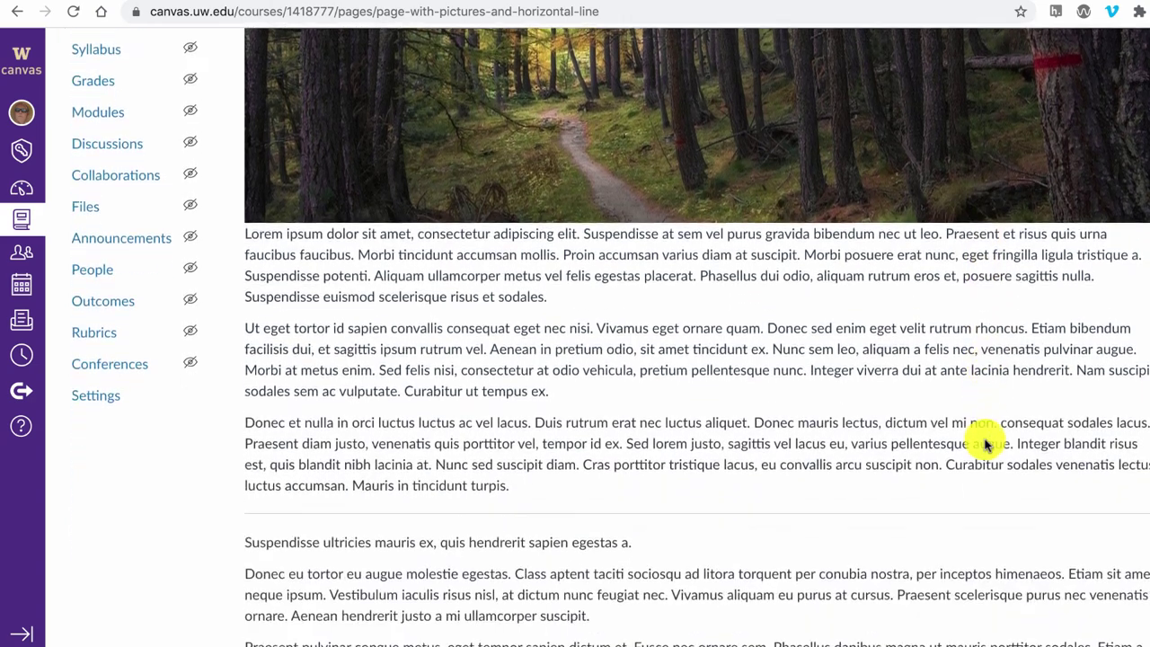
pyautogui.scroll(-1, 985, 439)
pyautogui.scroll(-1, 985, 436)
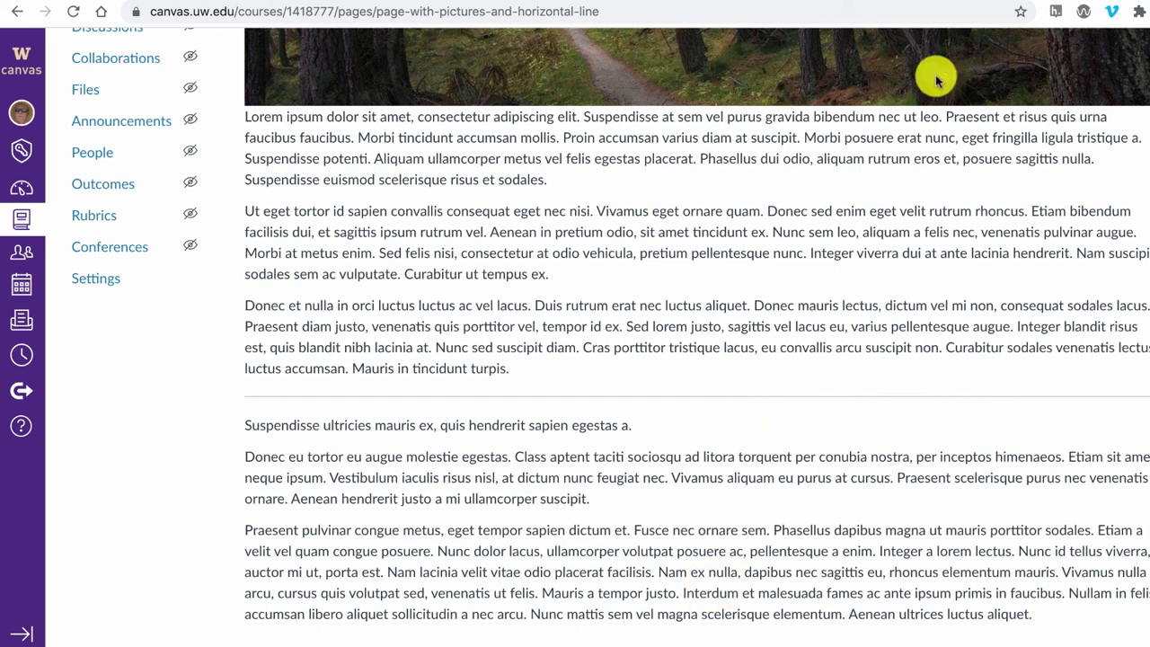
pyautogui.click(899, 0)
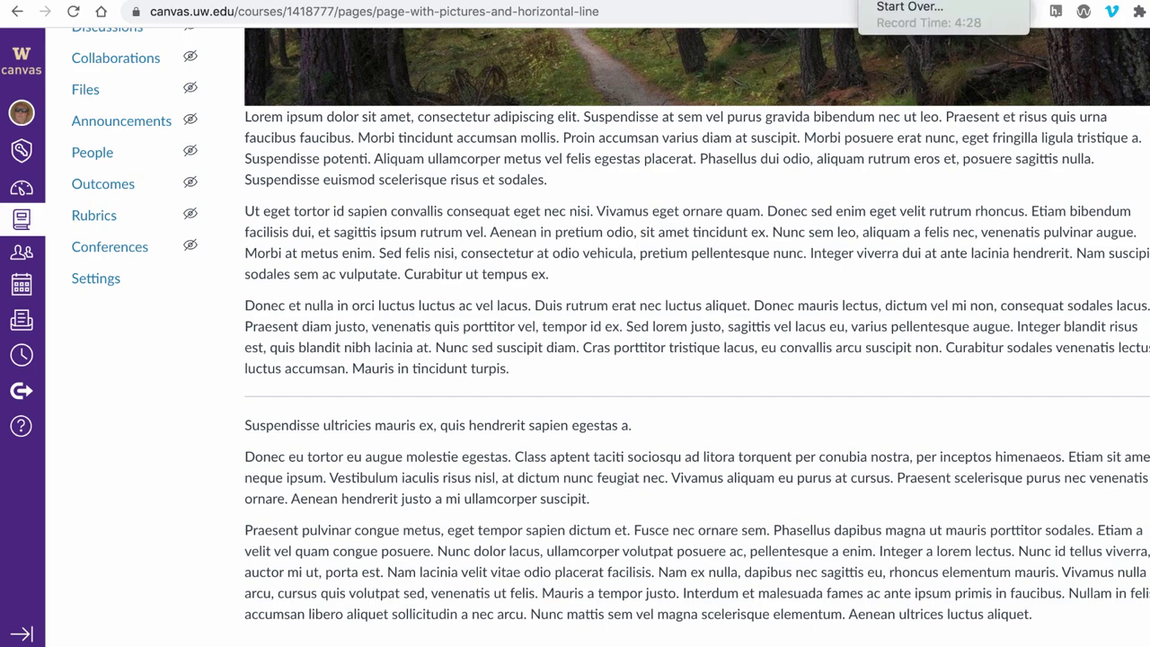